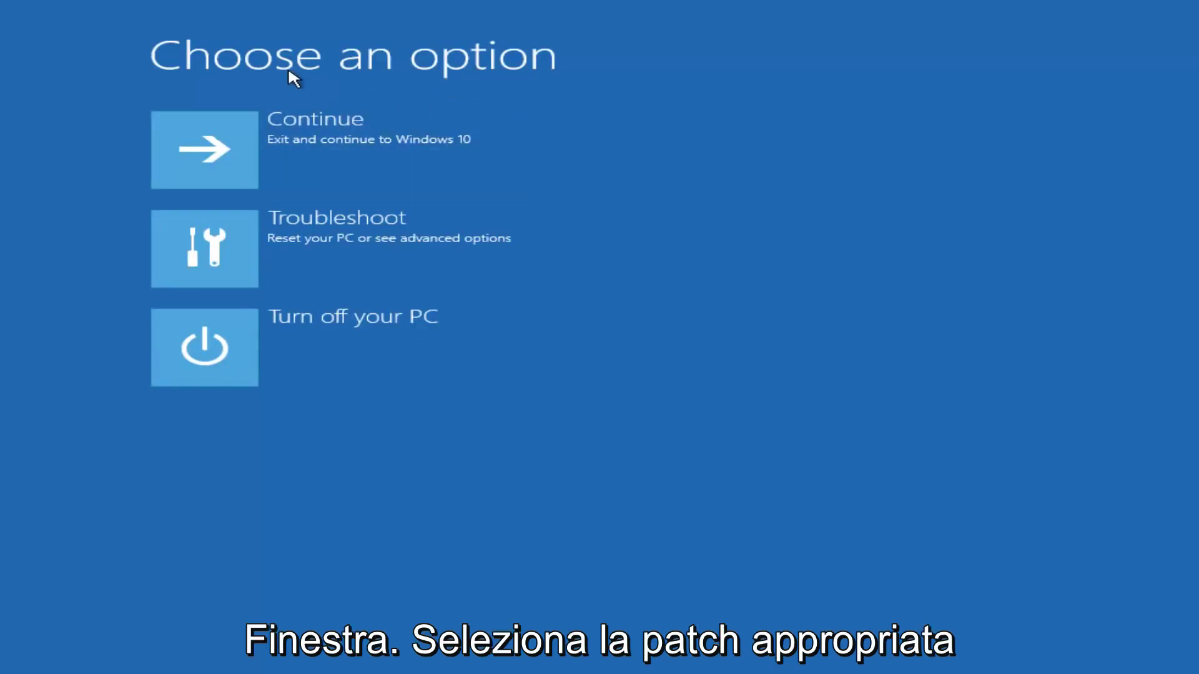
Step: Navigate through Troubleshoot into the Advanced options recovery menu
click(283, 246)
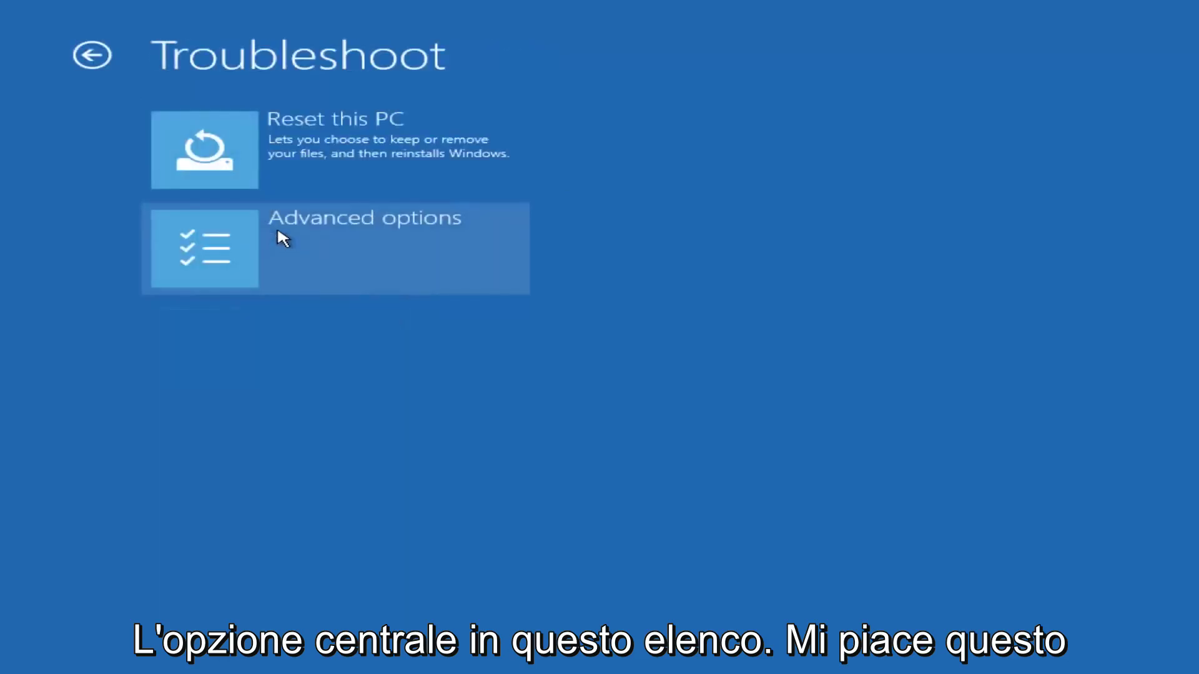
click(291, 237)
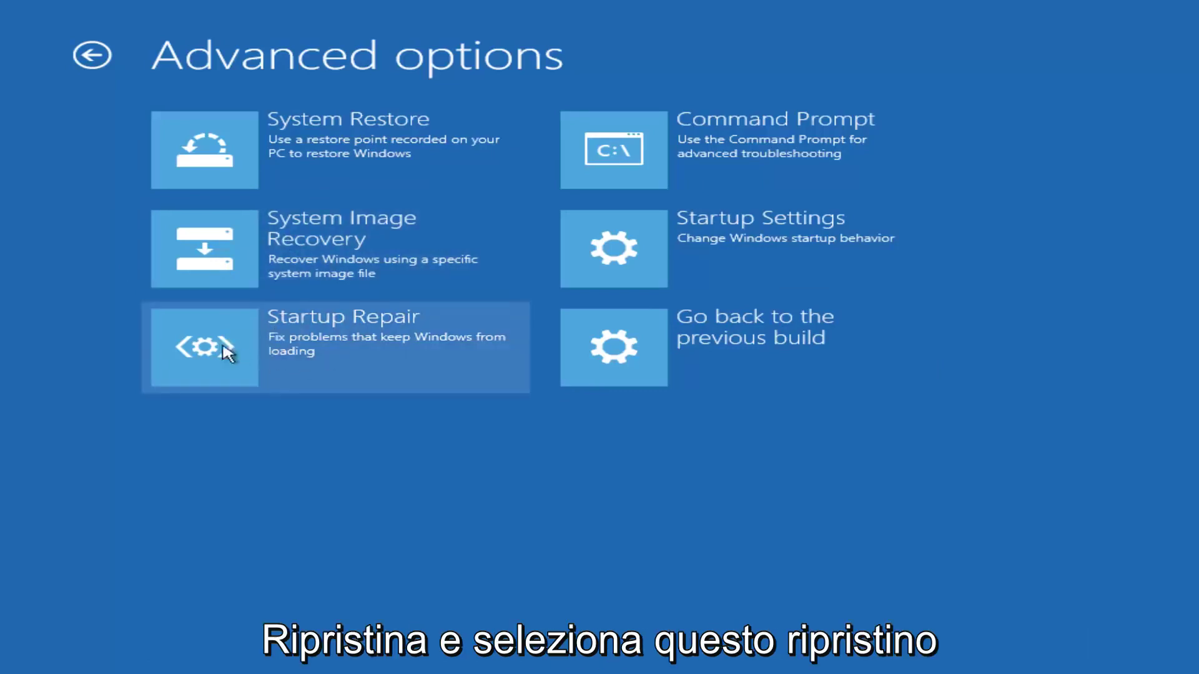
Step: Start Startup Repair so the PC begins diagnosing itself
click(289, 350)
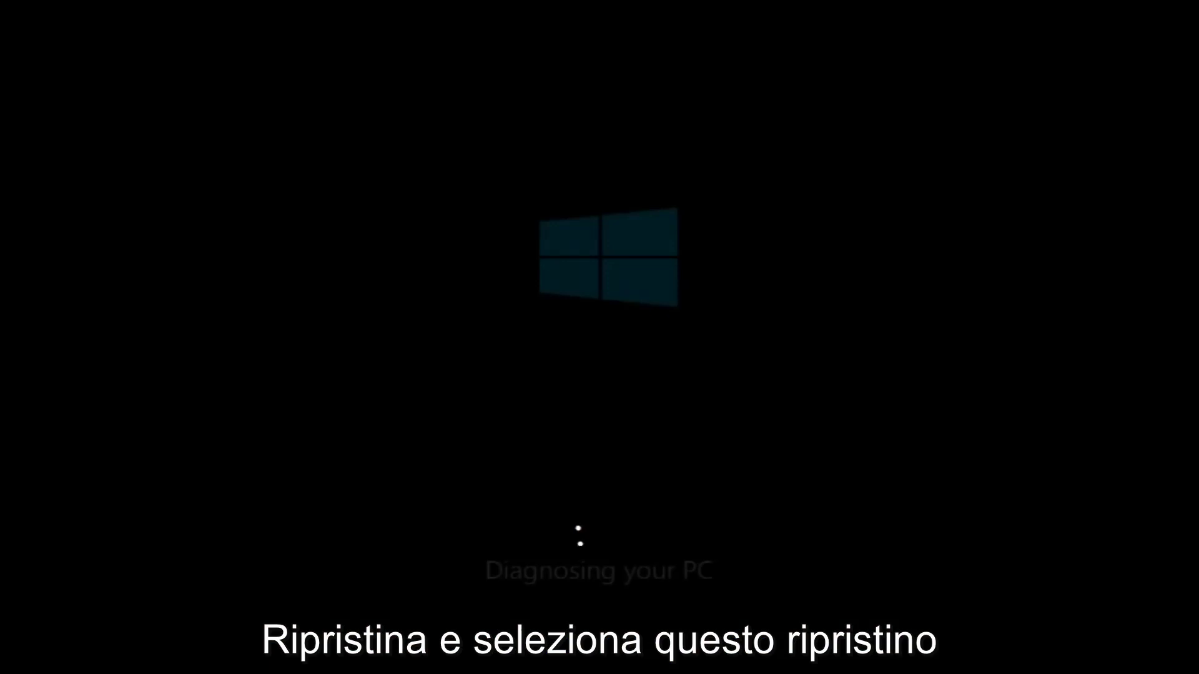